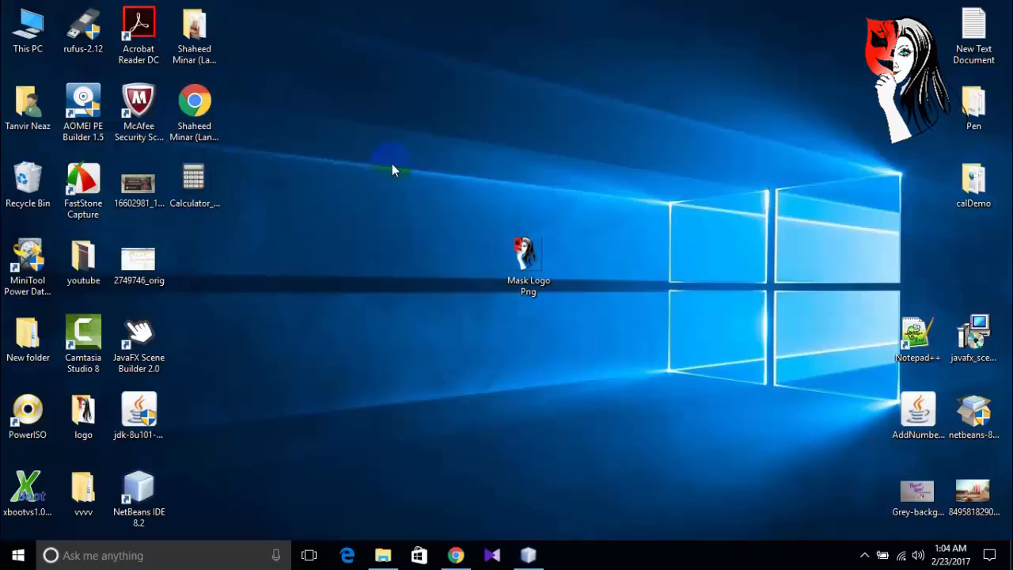
Launch AOMEI PE Builder and advance through the welcome and system check pages to the portable tools selection
left_click(89, 112)
double_click(90, 112)
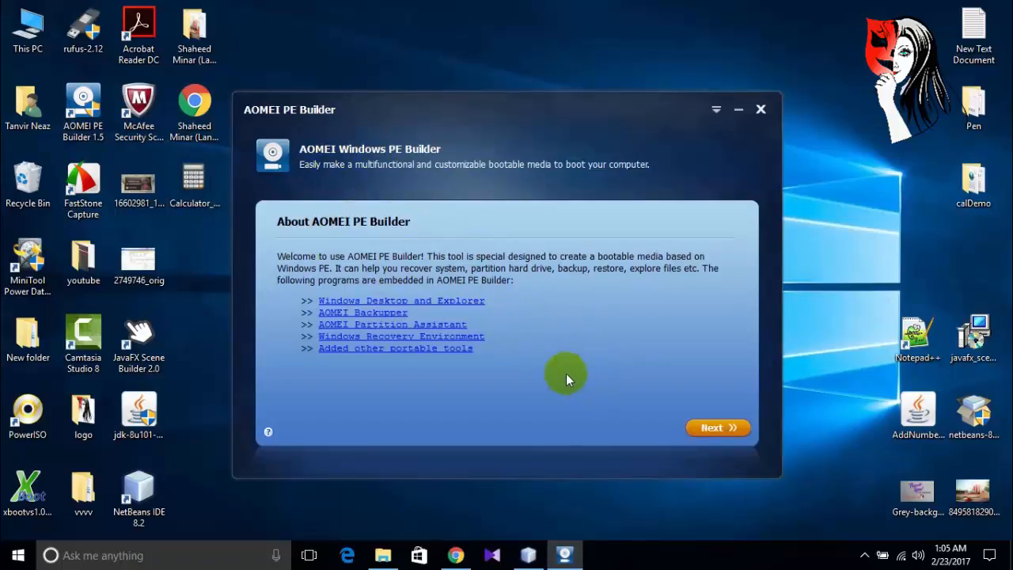
left_click(711, 428)
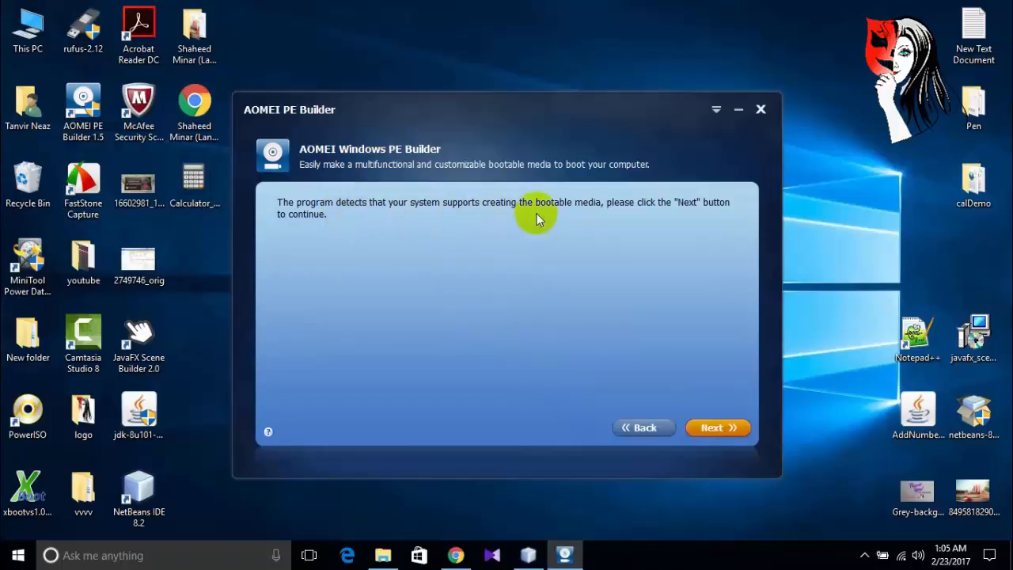
left_click(690, 420)
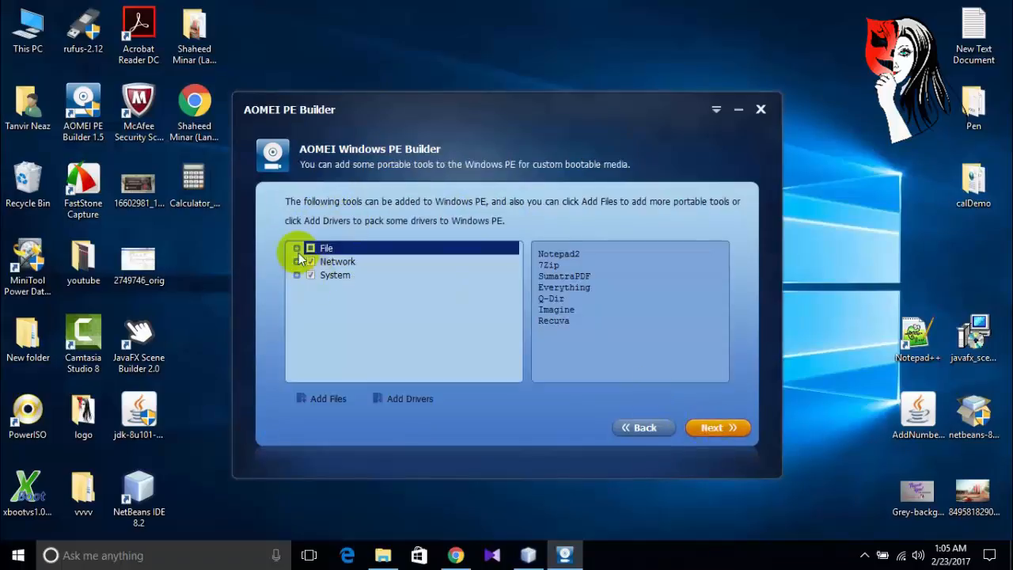
Review the tools in the File group, keep the default selection and continue to the output media choice
left_click(297, 249)
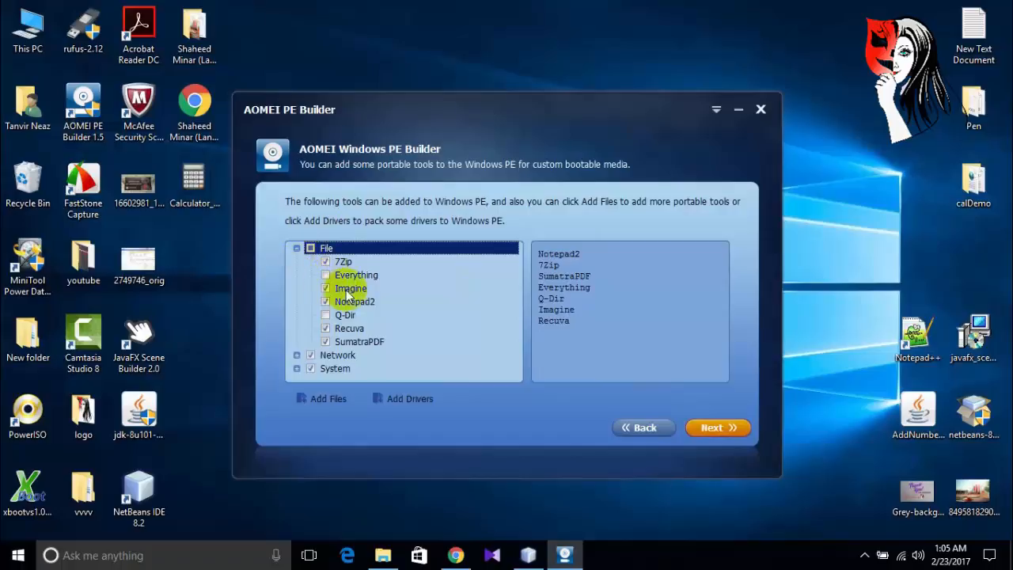
left_click(297, 249)
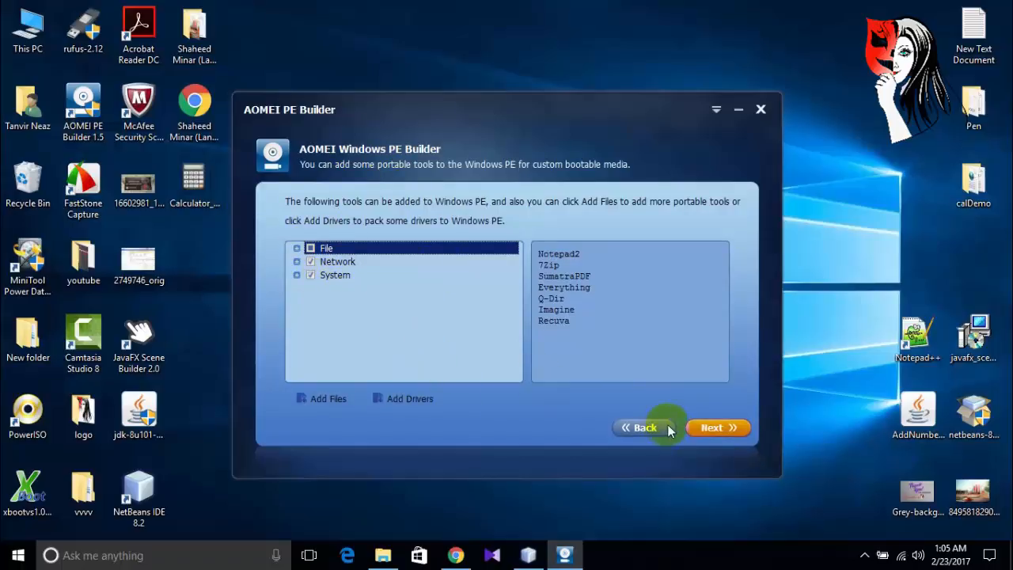
left_click(701, 428)
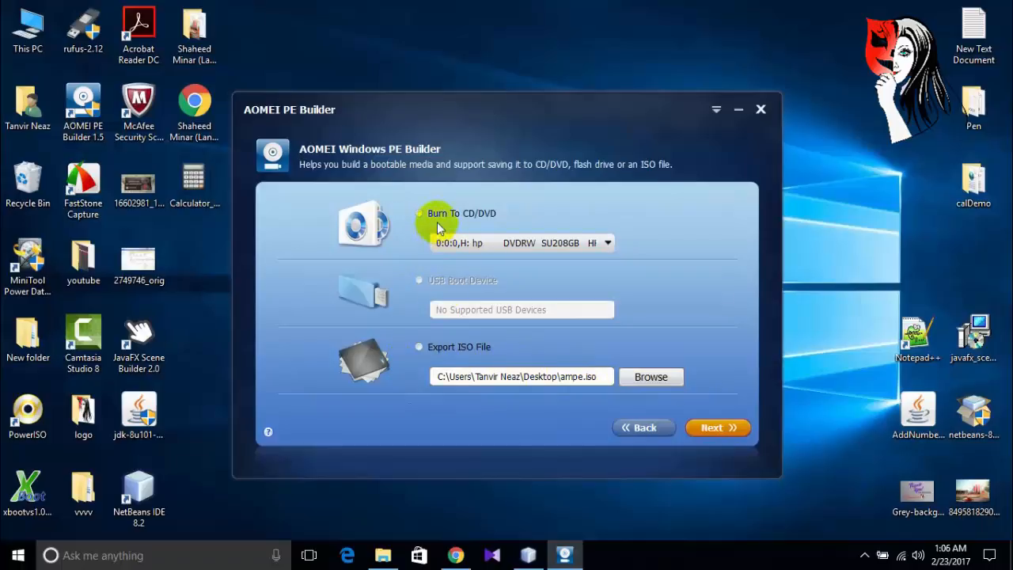
Export the bootable media as an ISO file named win10PE on the desktop, and exit the builder once it finishes
left_click(423, 349)
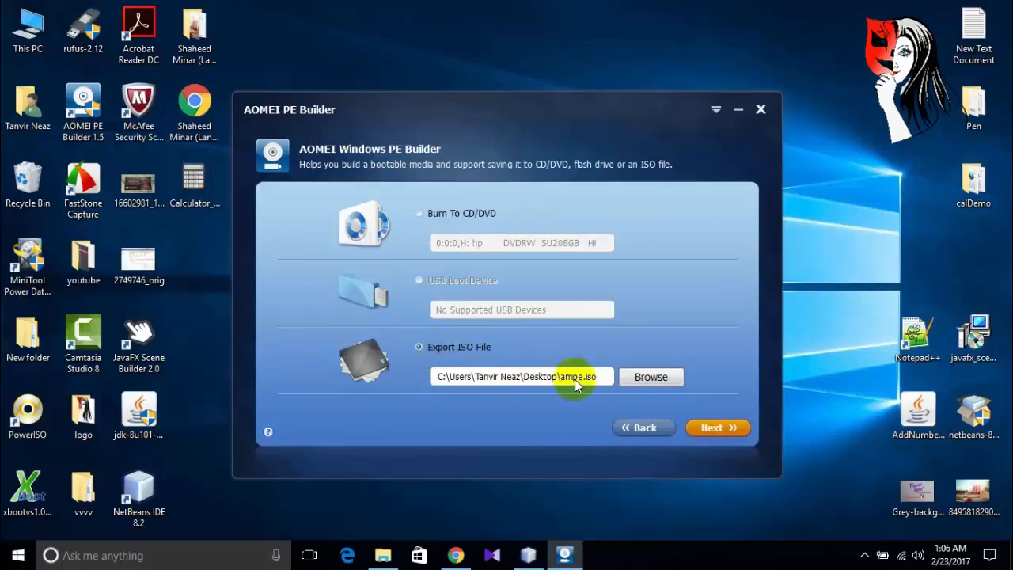
left_click(629, 377)
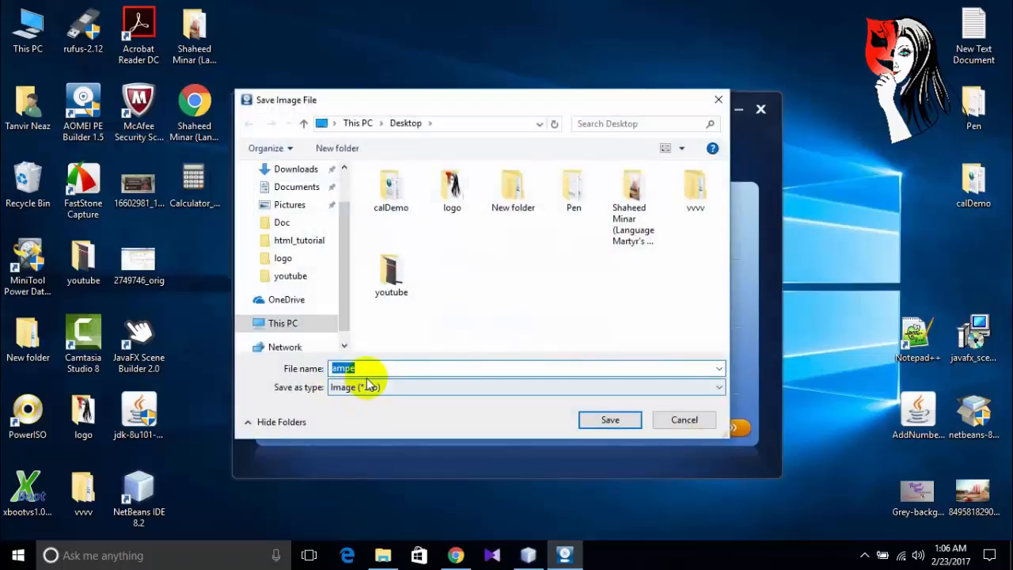
left_click(369, 369)
double_click(370, 369)
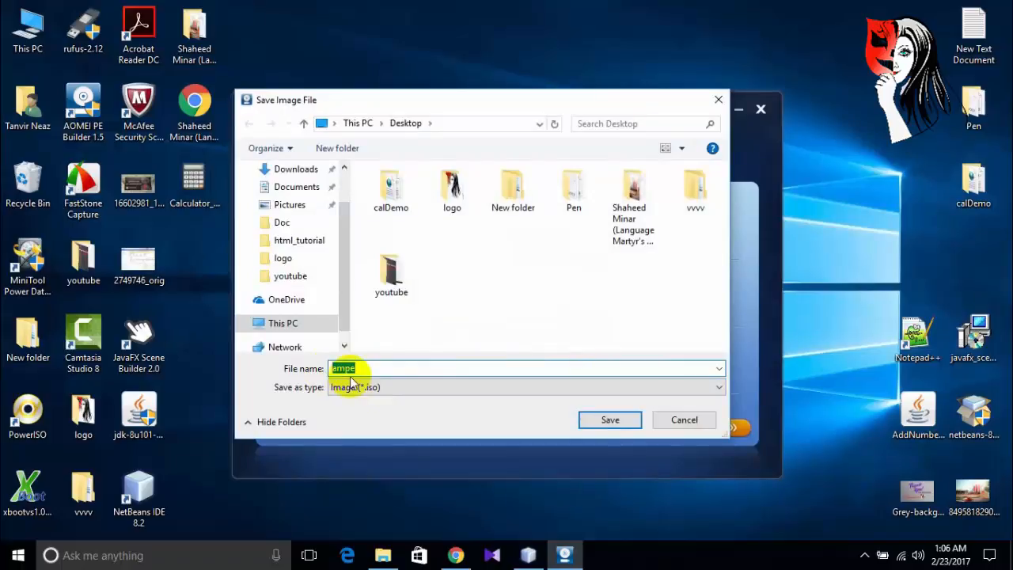
type("win10PE")
left_click(610, 420)
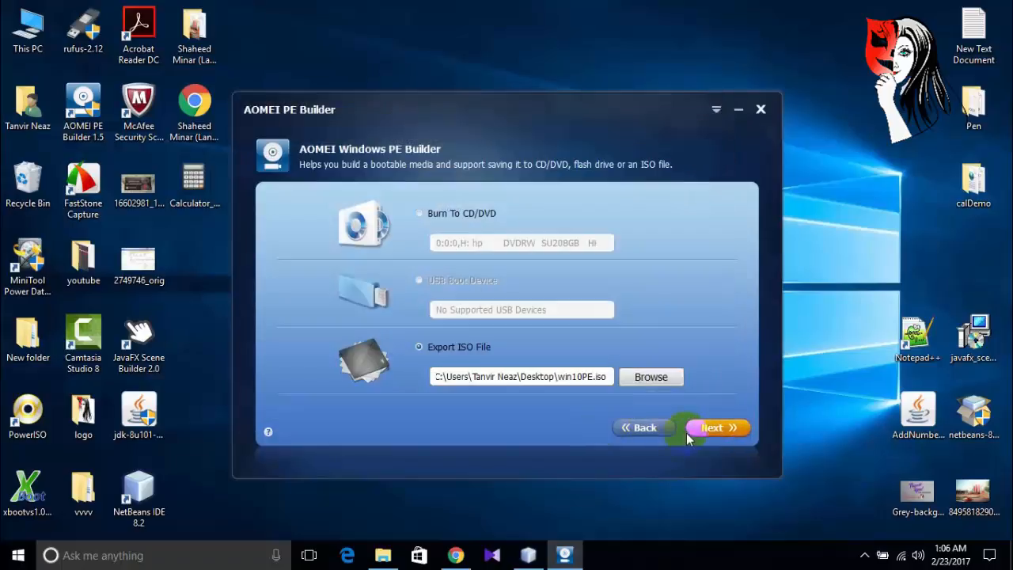
left_click(692, 427)
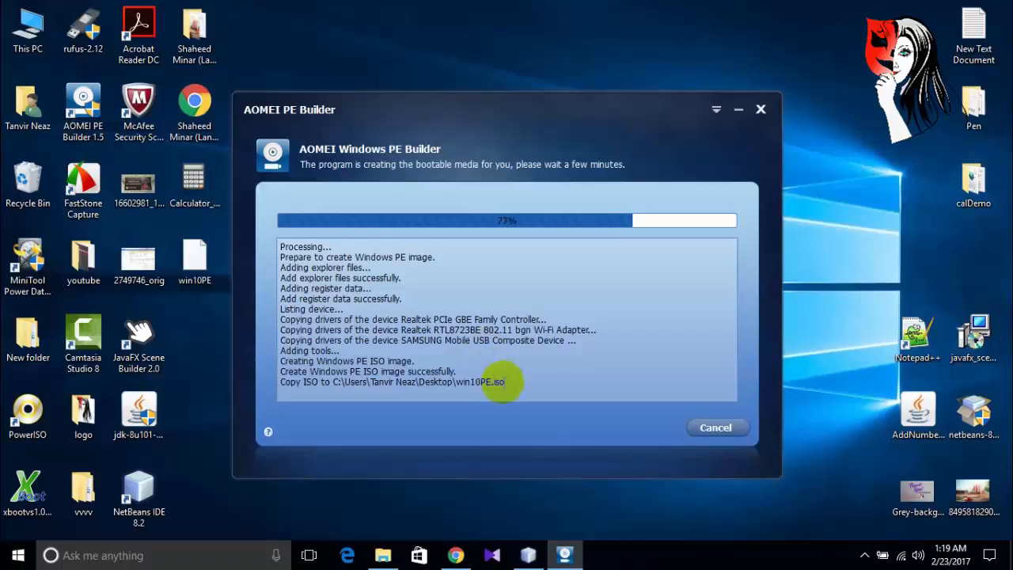
left_click_drag(505, 383, 462, 383)
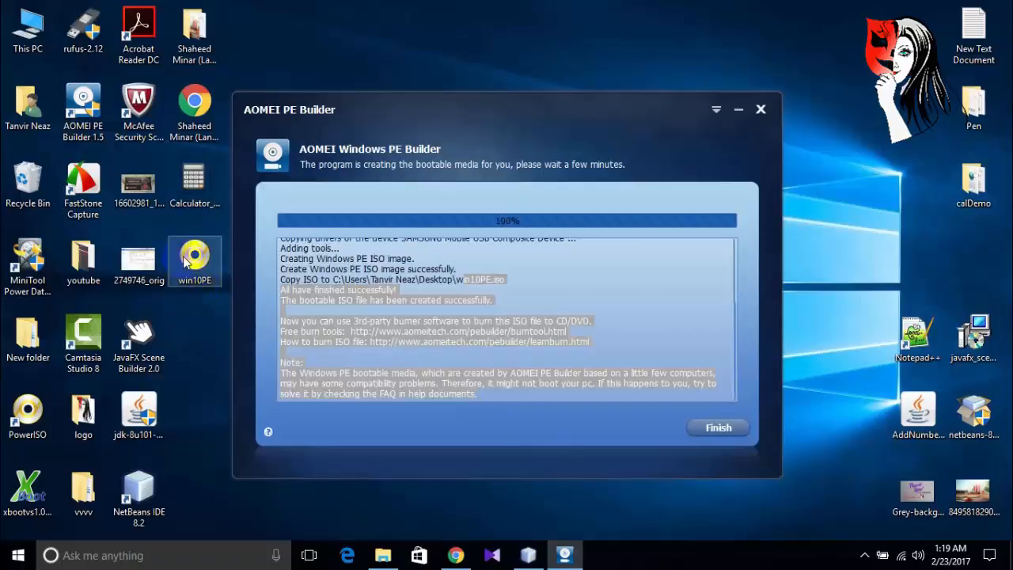
left_click(691, 429)
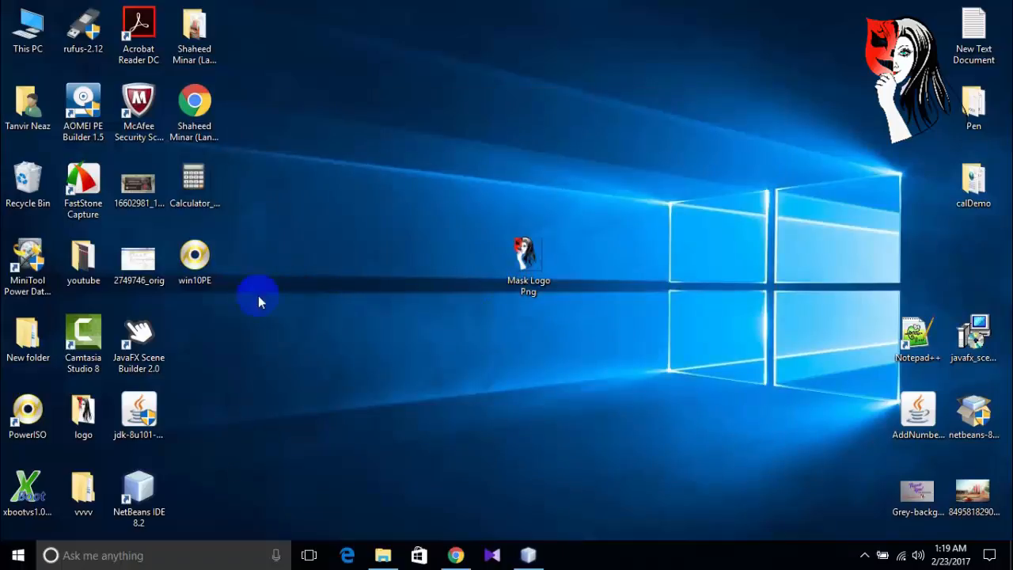
mouse_move(204, 273)
left_mouse_down()
mouse_move(205, 321)
mouse_move(204, 273)
left_mouse_up()
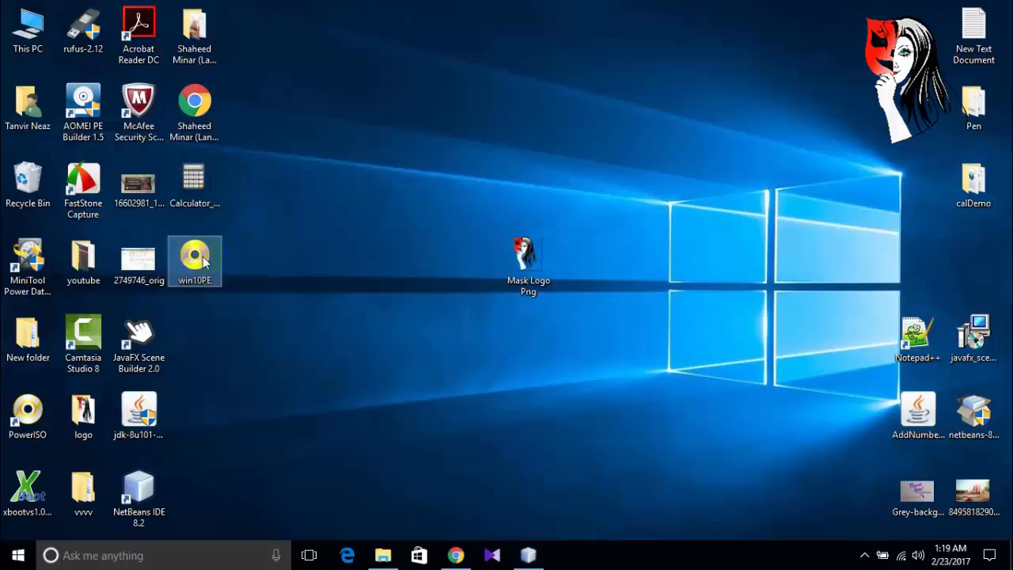
mouse_move(203, 256)
left_mouse_down()
mouse_move(211, 297)
mouse_move(203, 267)
left_mouse_up()
left_click(327, 172)
right_click(326, 169)
left_click(339, 233)
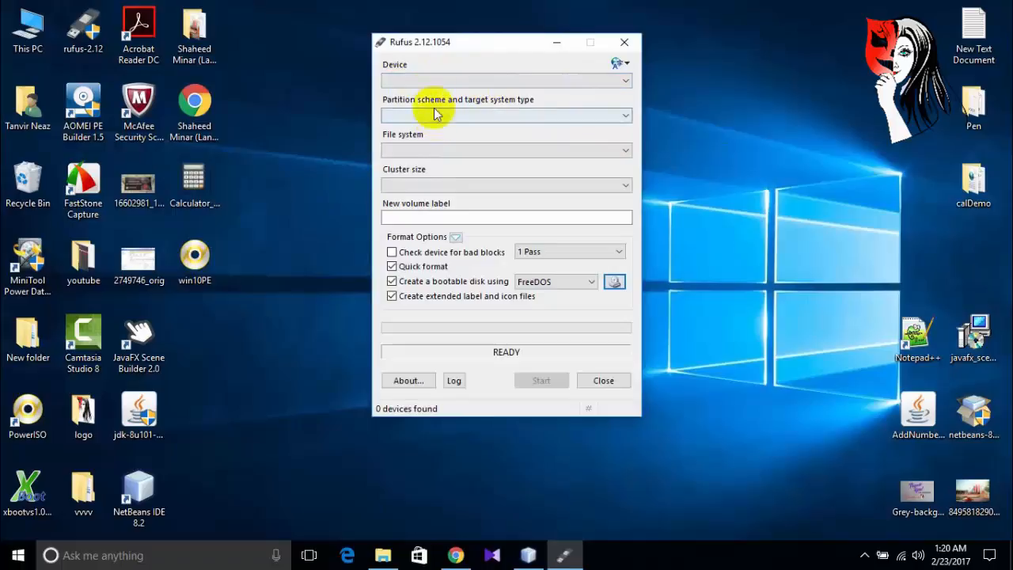
In Rufus, select the NSU_N (M:) 16GB drive as the device and load the win10PE ISO as the boot image
left_click(437, 82)
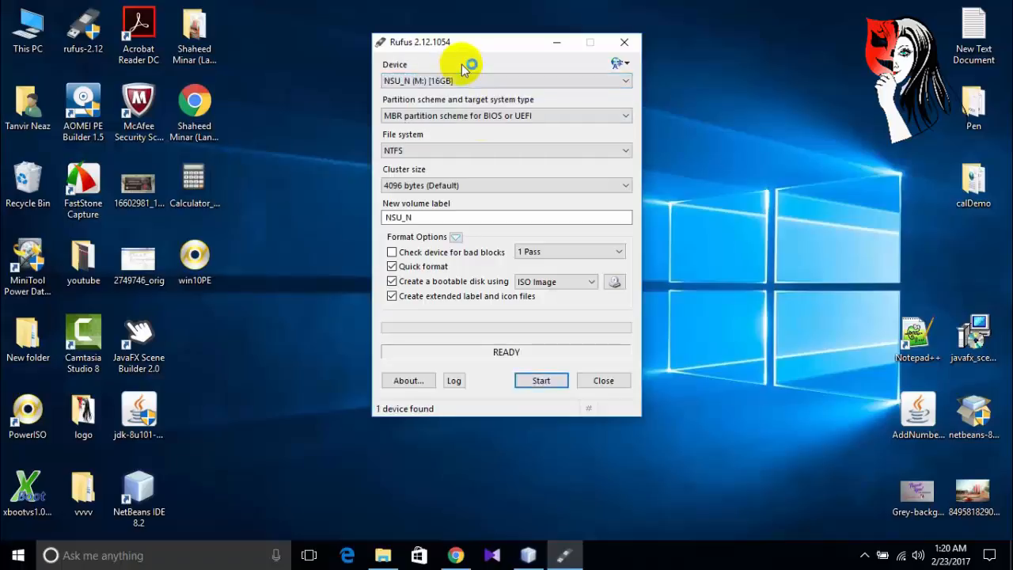
left_click(485, 81)
left_click(483, 94)
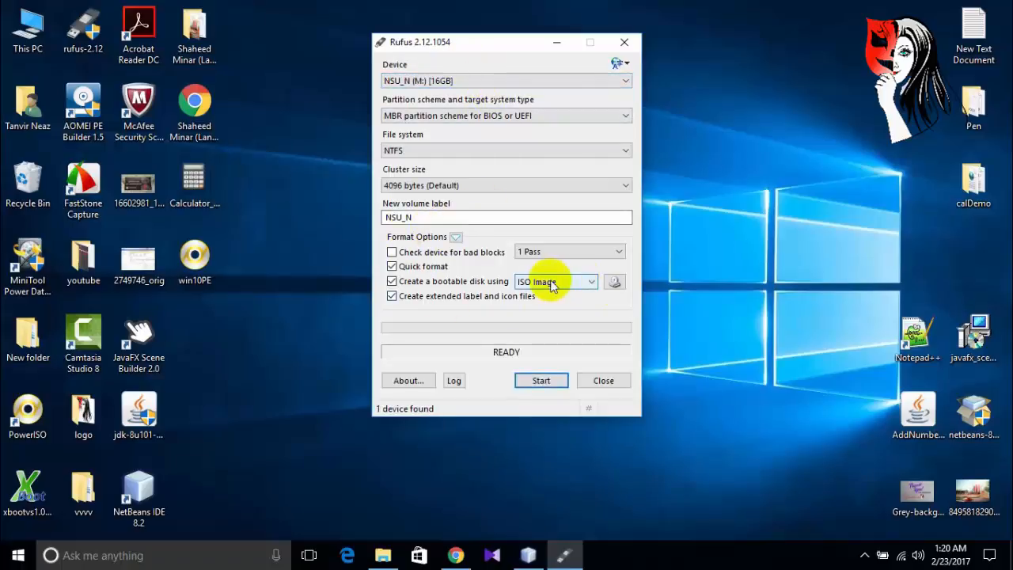
left_click(615, 283)
left_click(614, 282)
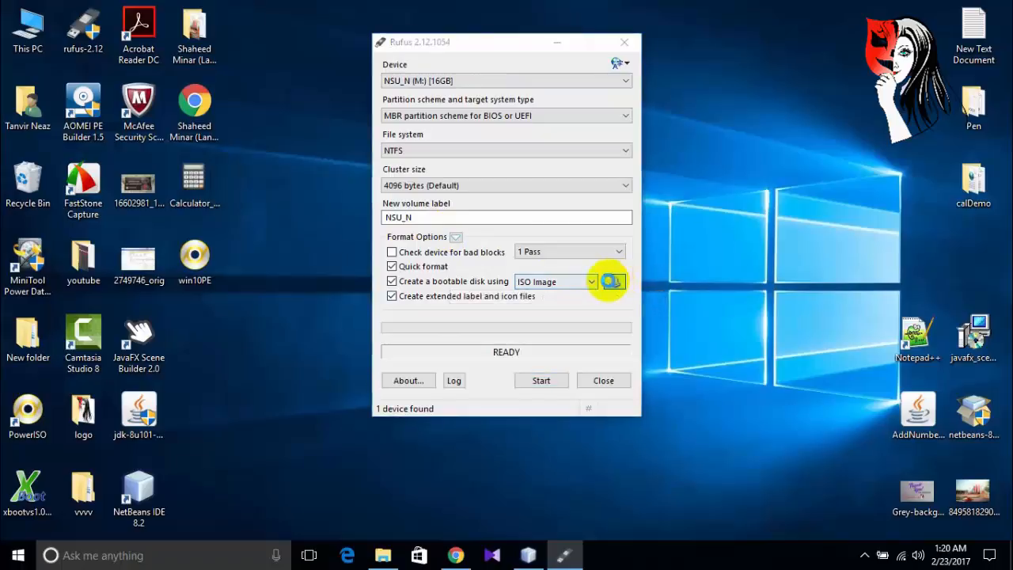
left_click(595, 235)
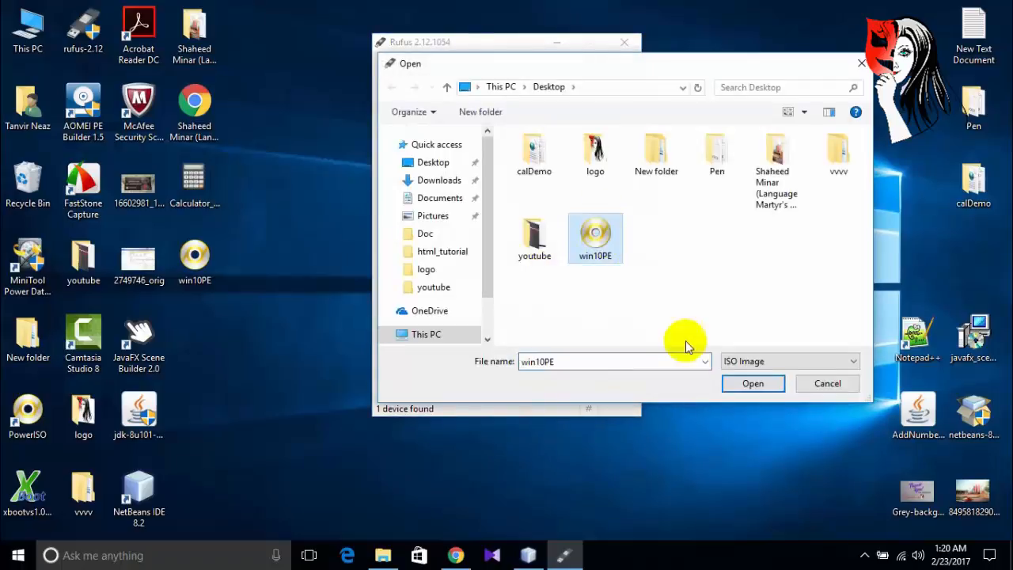
left_click(748, 382)
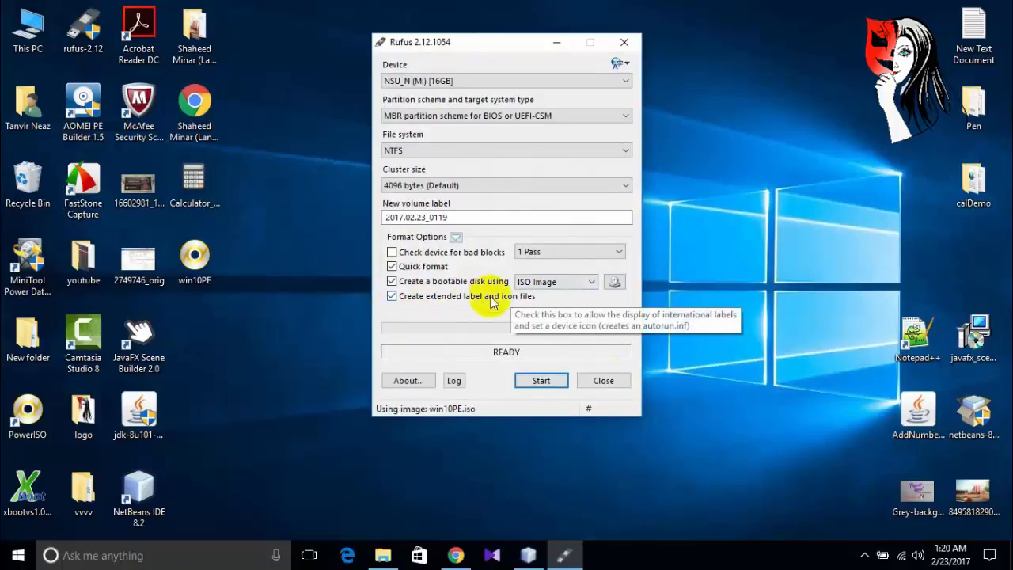
Disable the extended label and icon files option, write the image to the USB drive, and close Rufus when it finishes
left_click(392, 296)
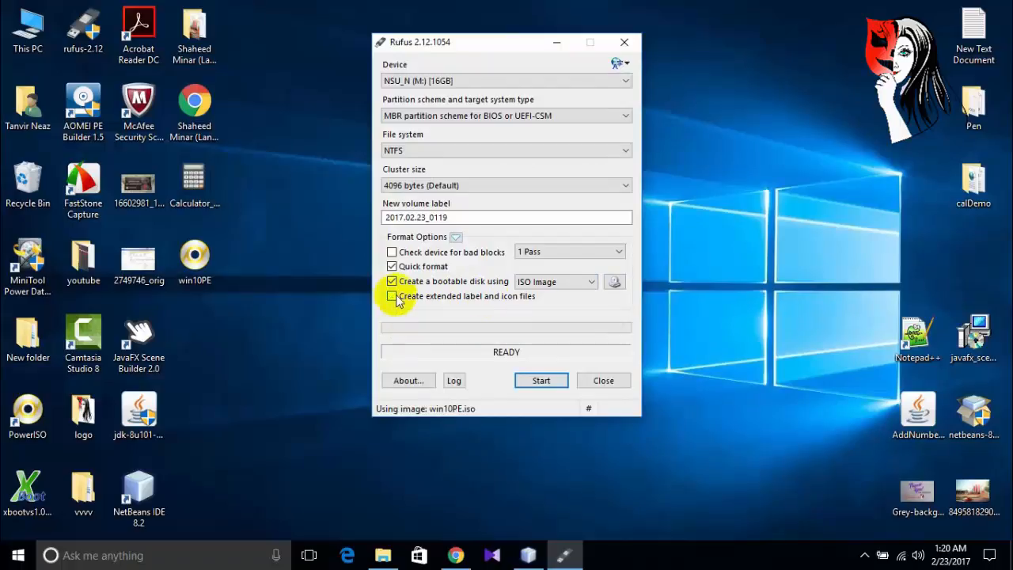
left_click(535, 381)
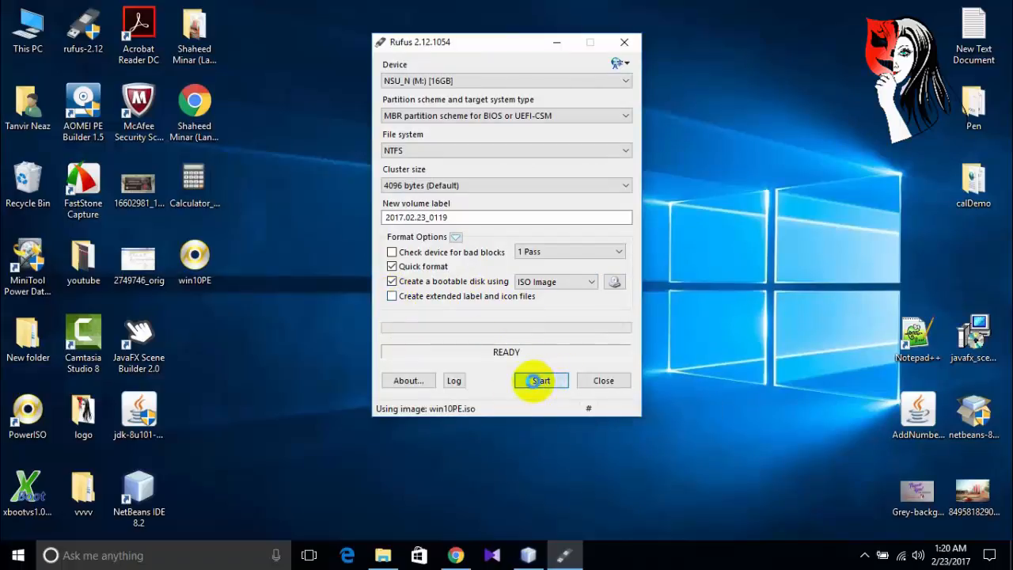
left_click(554, 333)
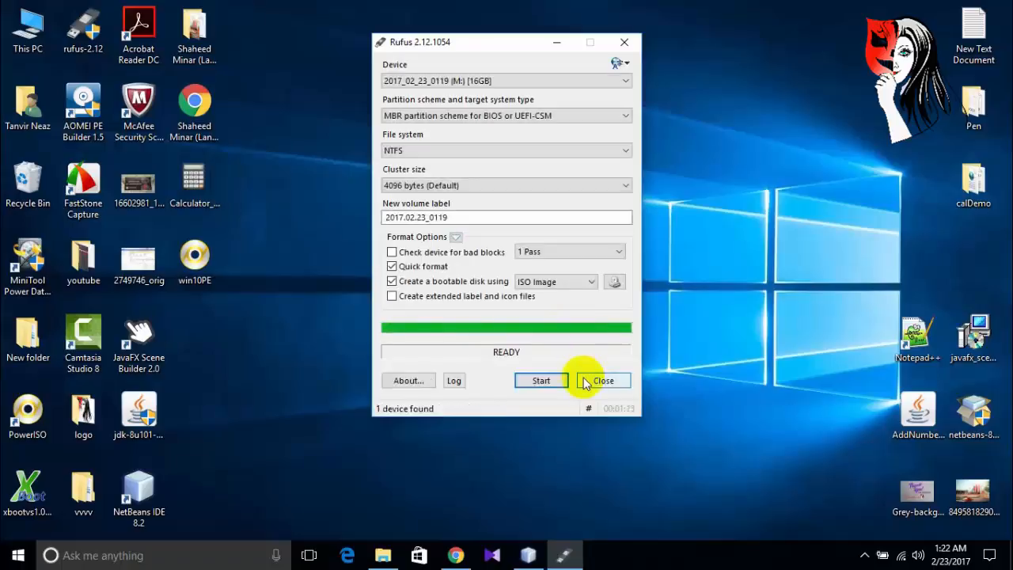
left_click(586, 380)
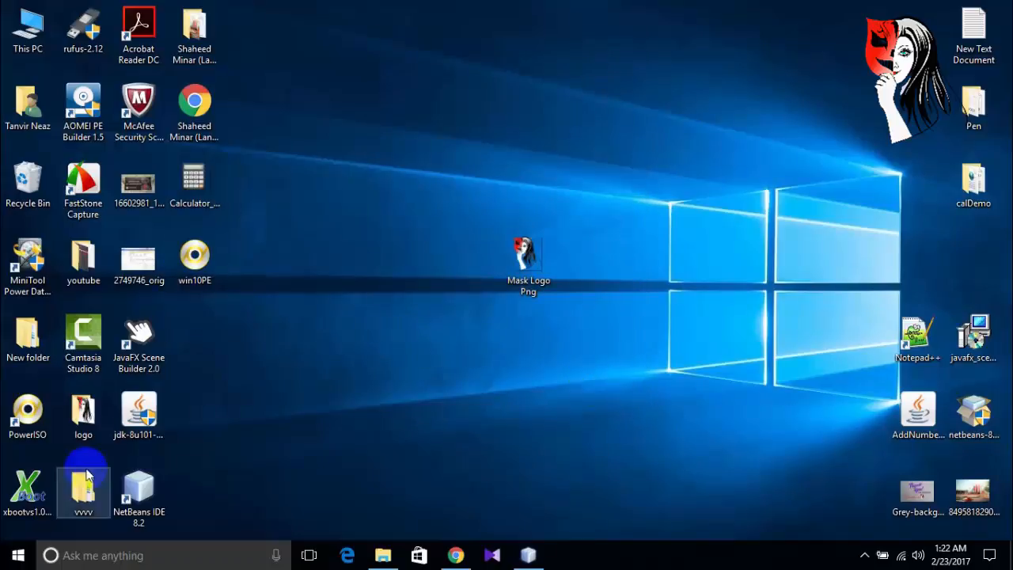
right_click(277, 293)
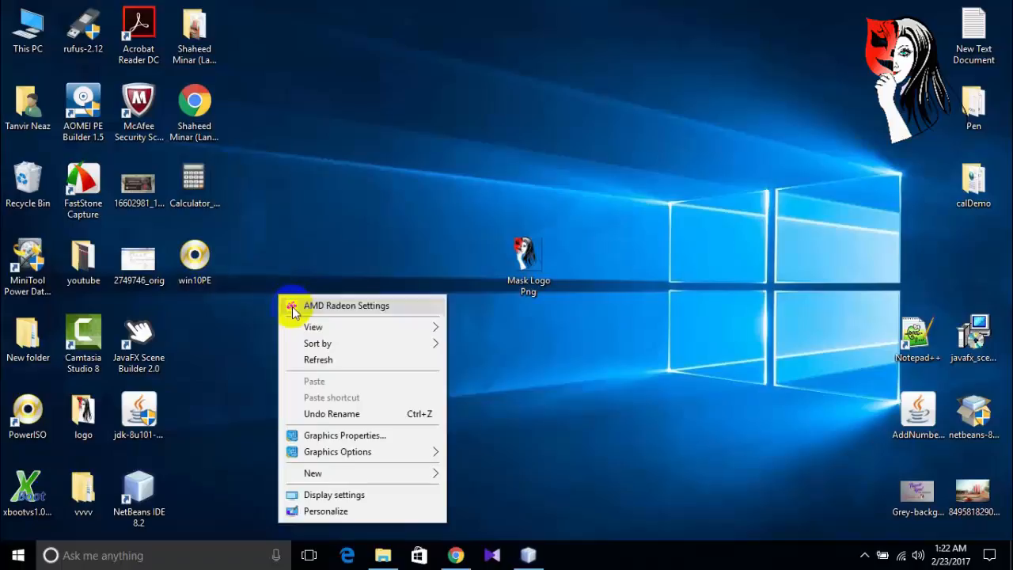
left_click(307, 360)
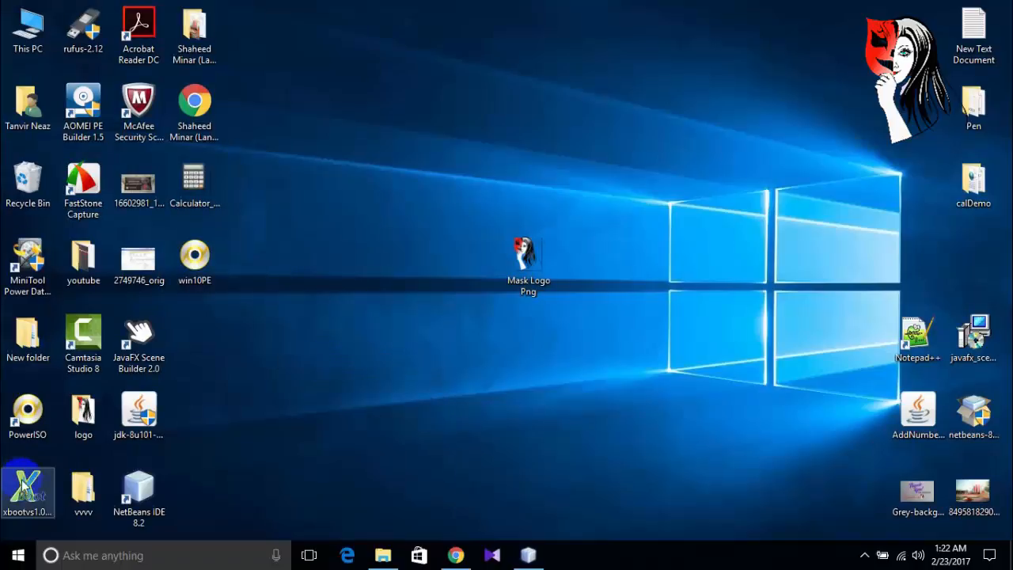
Launch XBoot and boot the win10PE ISO file from the desktop in QEMU
left_click(24, 485)
double_click(25, 485)
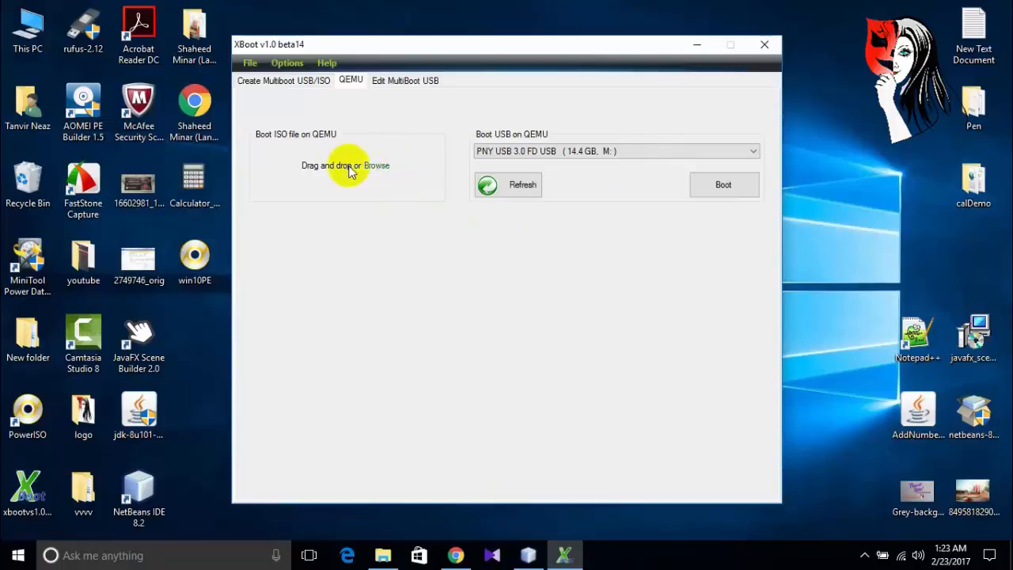
left_click(372, 172)
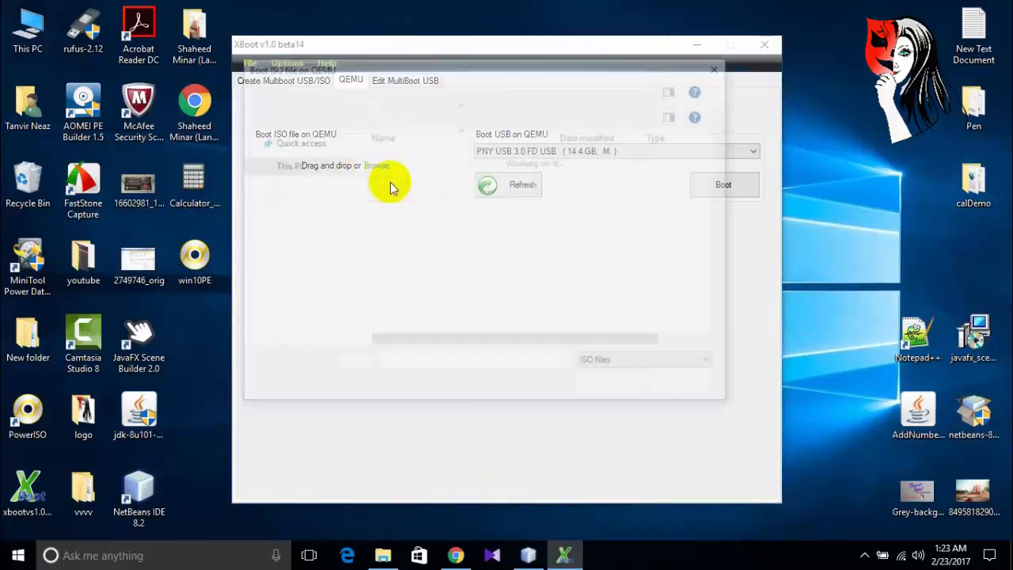
double_click(401, 268)
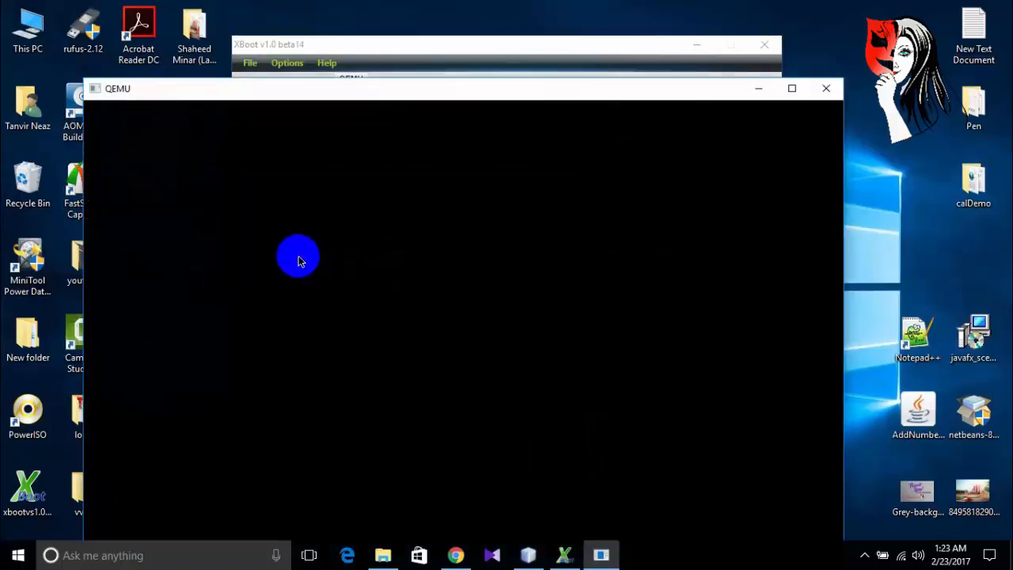
Move the QEMU window so its whole boot screen can be read, and close both QEMU and XBoot
left_click_drag(479, 88, 489, 41)
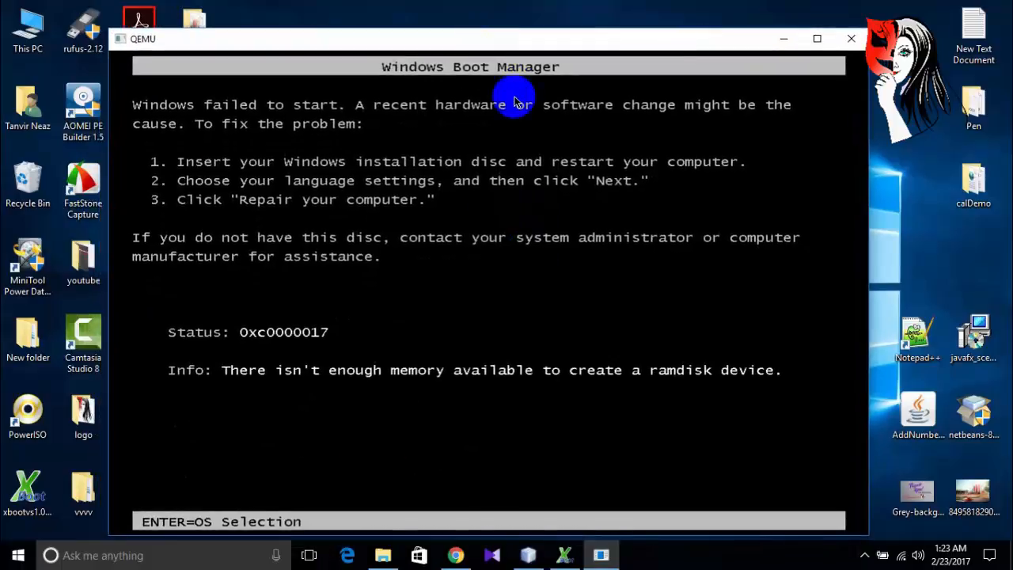
left_click_drag(530, 39, 533, 27)
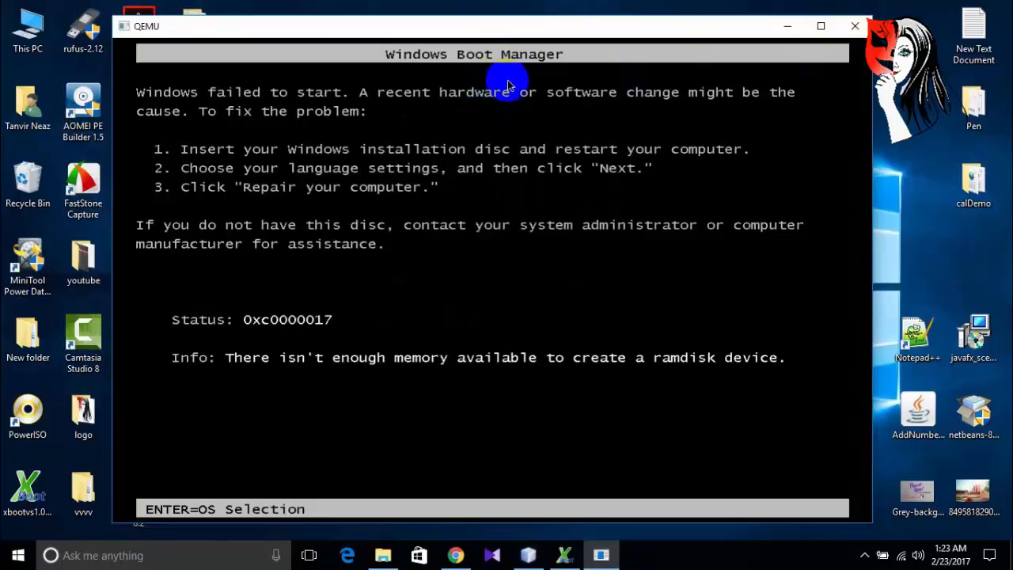
left_click(858, 28)
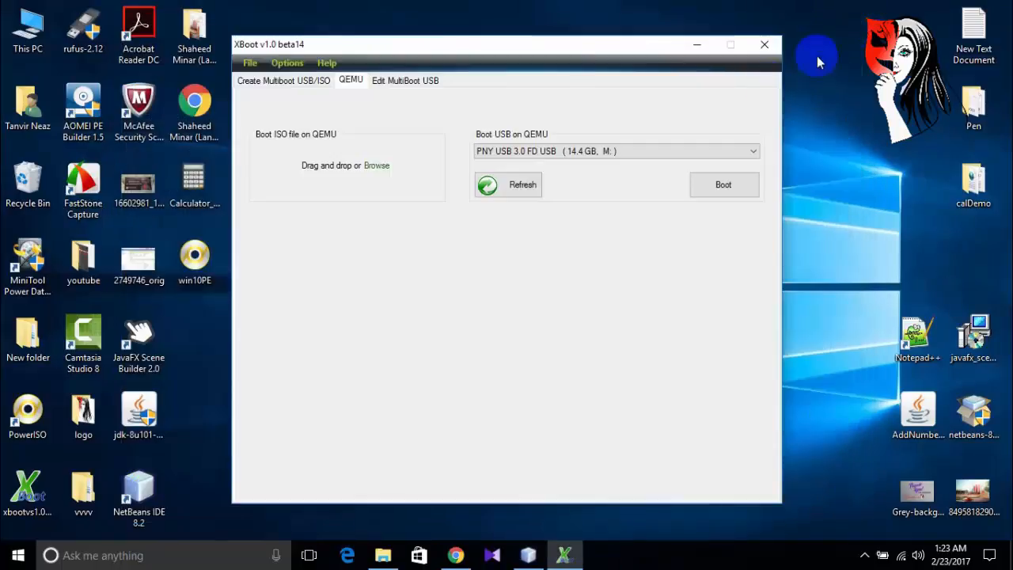
left_click(764, 48)
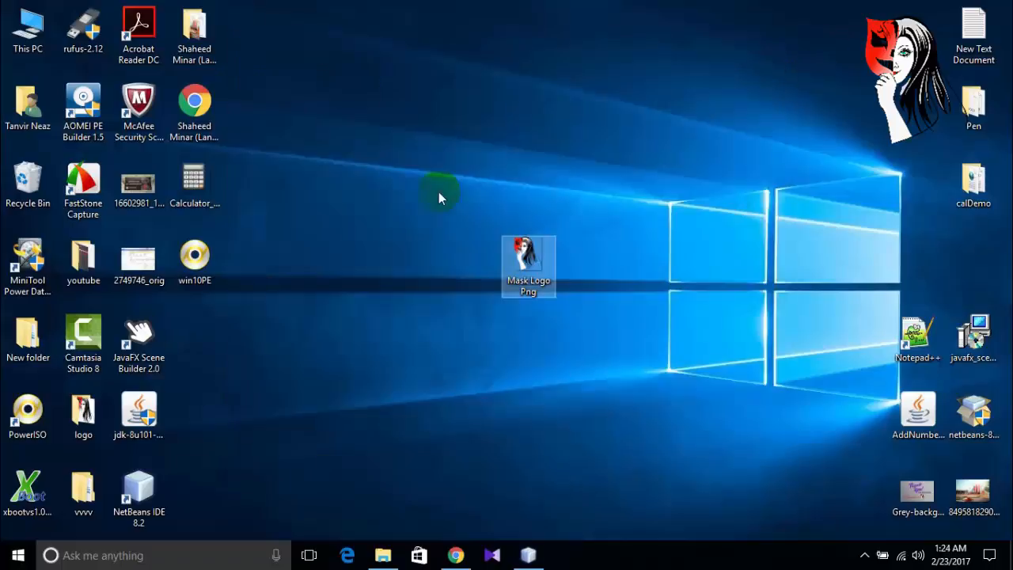
Show the hidden notification area icons
left_click_drag(438, 191, 580, 316)
left_click(864, 554)
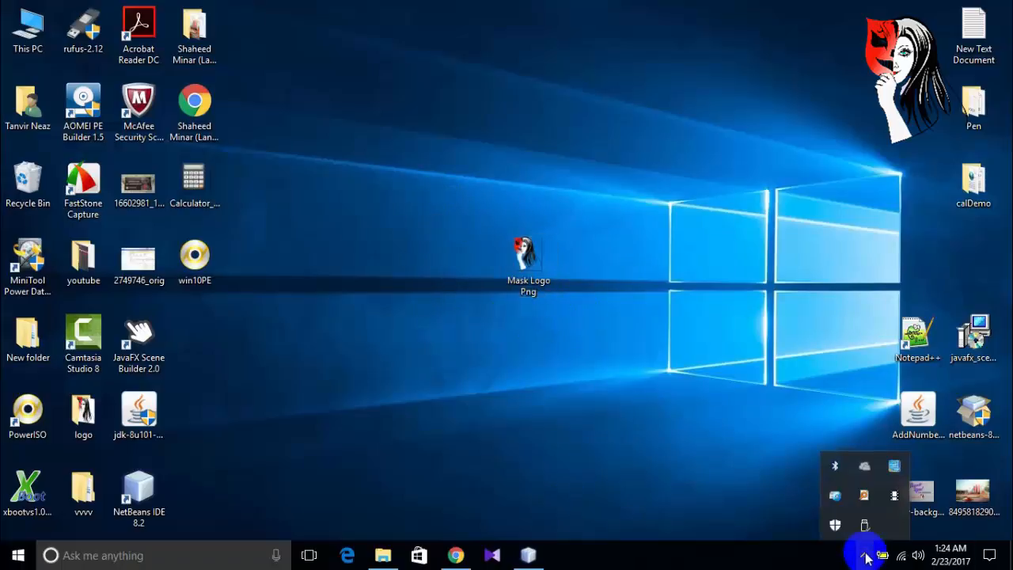